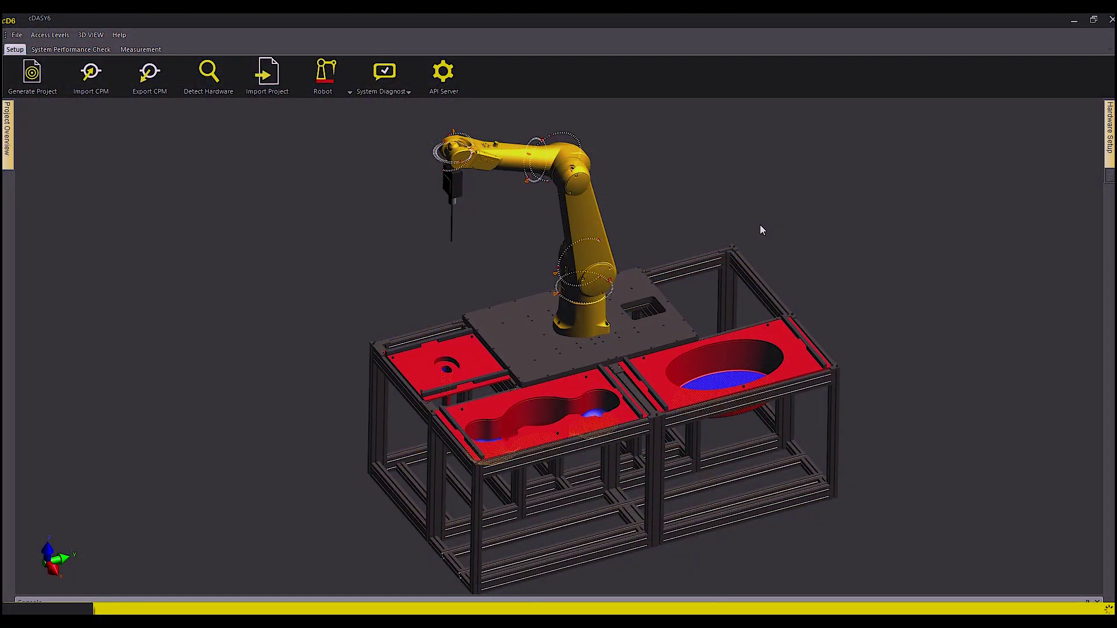
Open the cDASY6 API Server window from the Setup ribbon
left_click(444, 79)
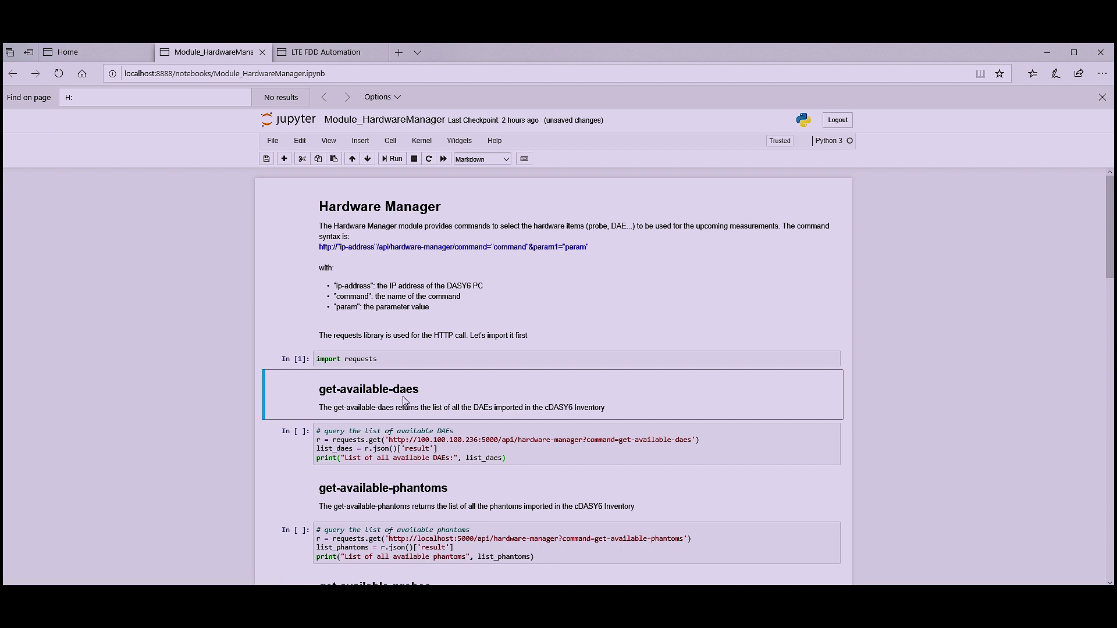
Run the get-available-daes query, mark the returned DAE names, then go to LTE FDD Automation
left_click(376, 430)
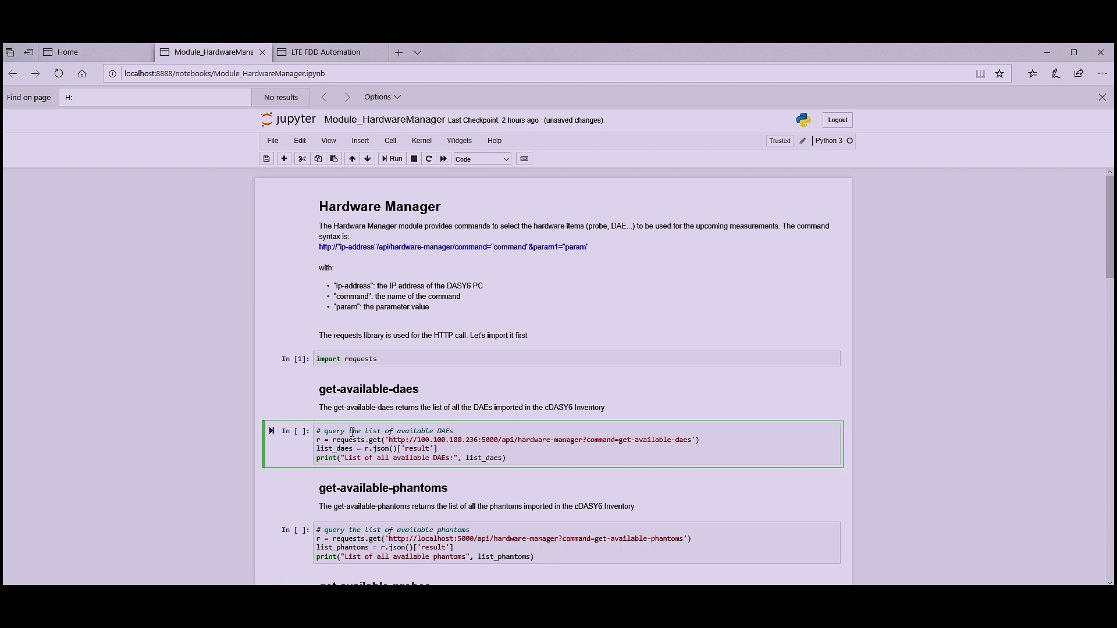
left_click(395, 160)
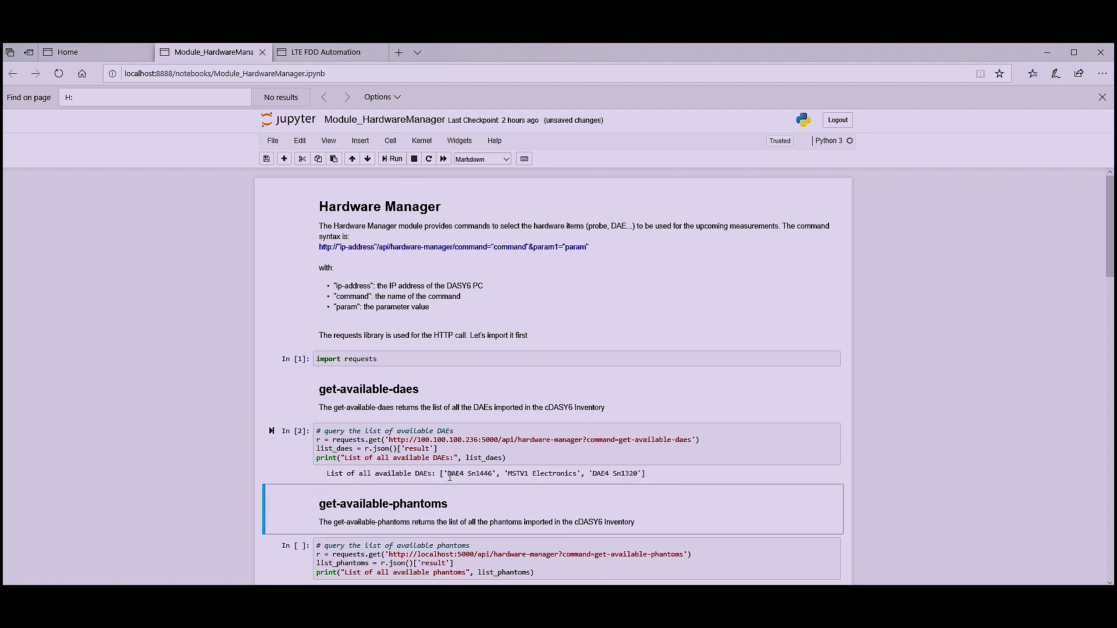
left_click_drag(447, 474, 641, 475)
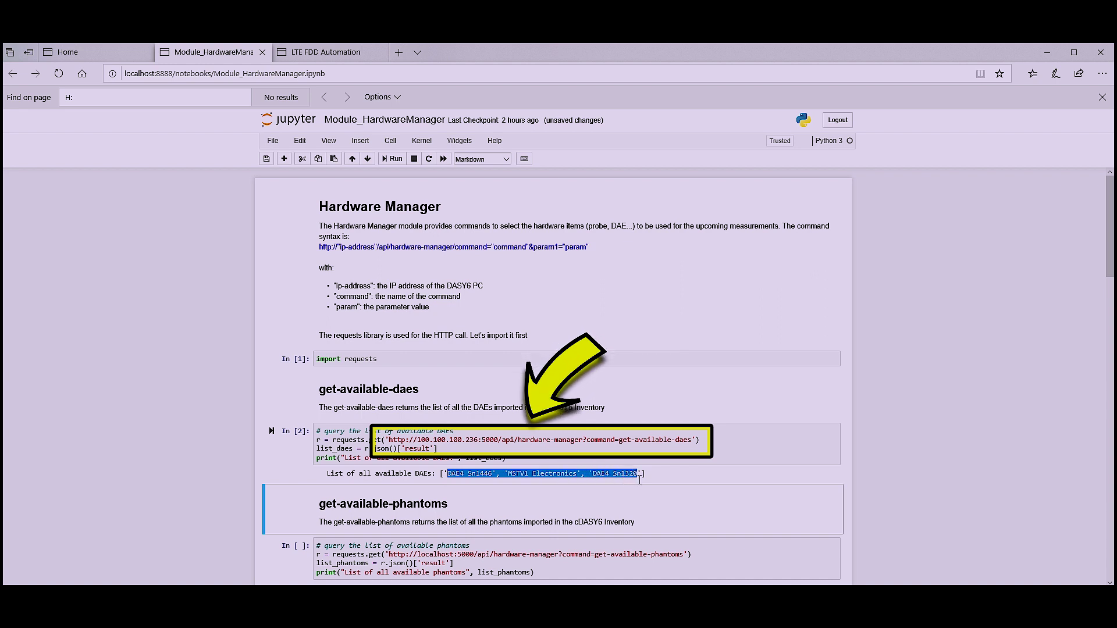
left_click(641, 475)
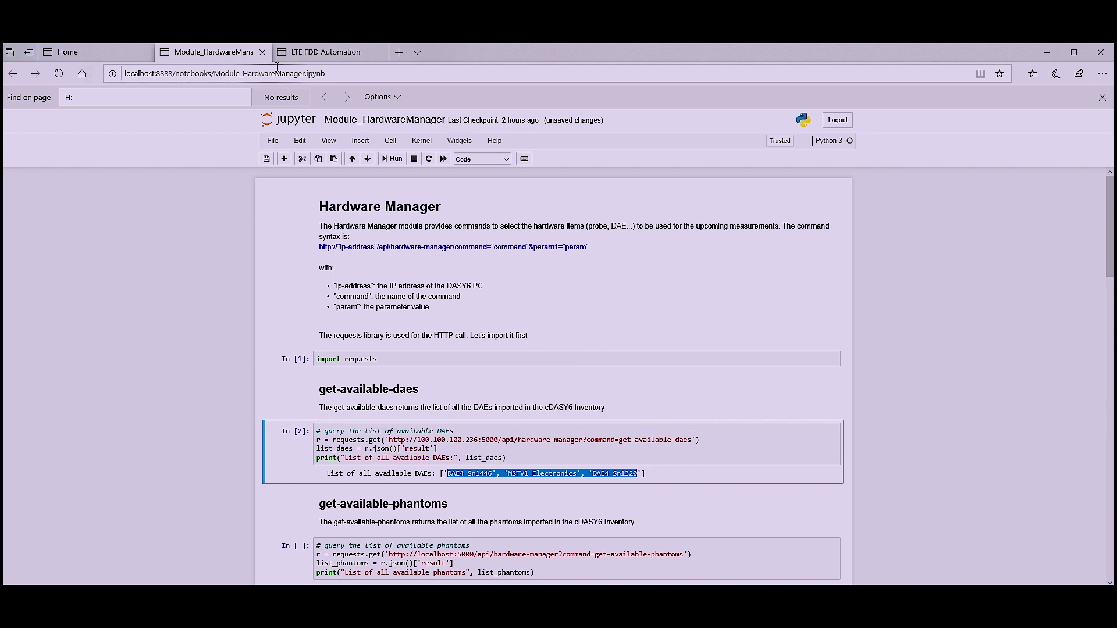
left_click(308, 55)
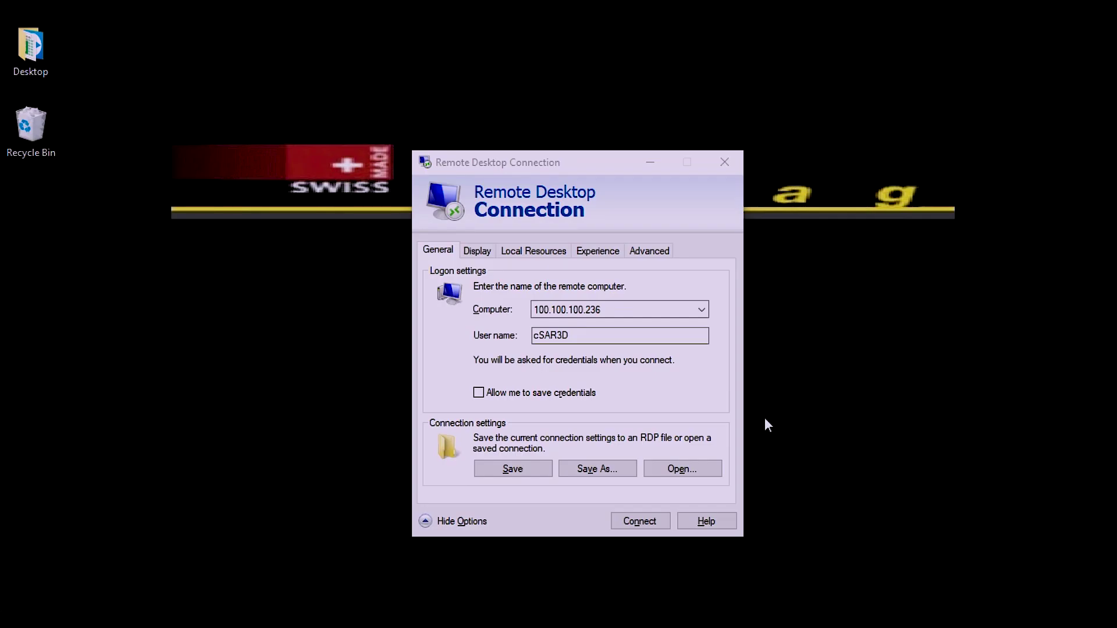
Connect to 100.100.100.236 and show the remote session beside the narrowed notebook
left_click(640, 521)
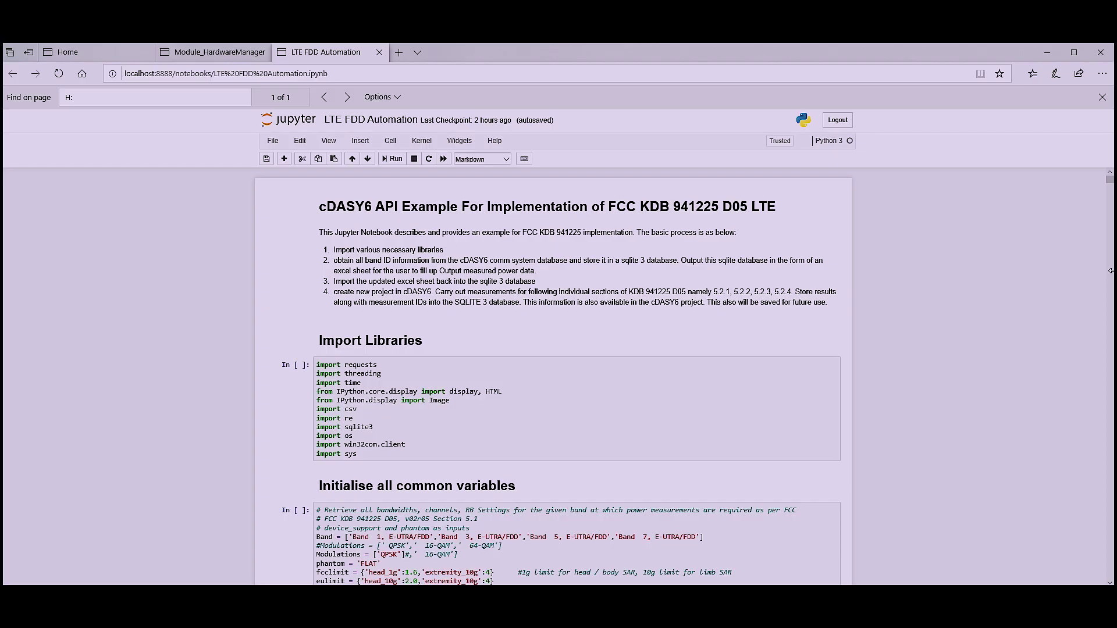
left_click_drag(1110, 270, 427, 191)
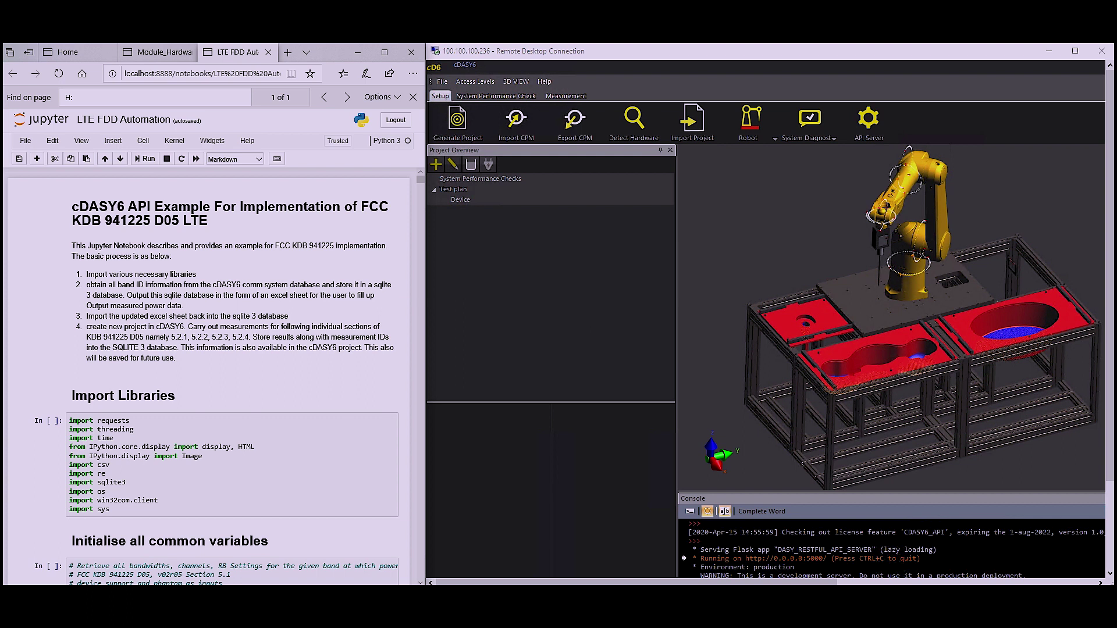
Switch back to the LTE FDD Automation notebook to reach its Combined Code cell
key("alt+Tab")
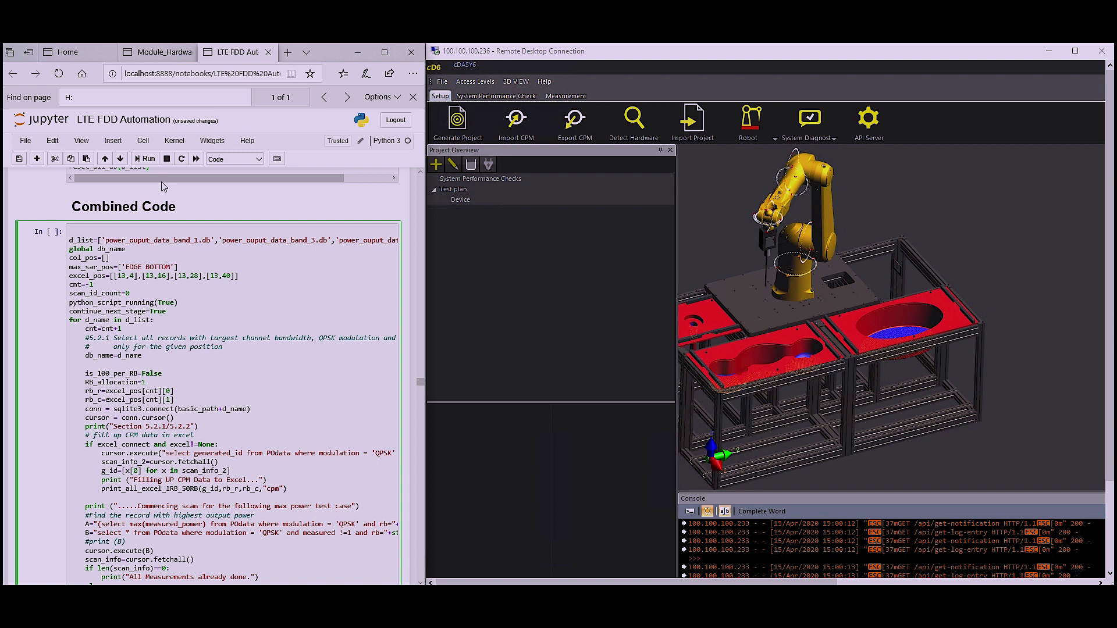
Run the Combined Code cell, then run the Section 5.2.1 max-power scan cell
left_click(147, 158)
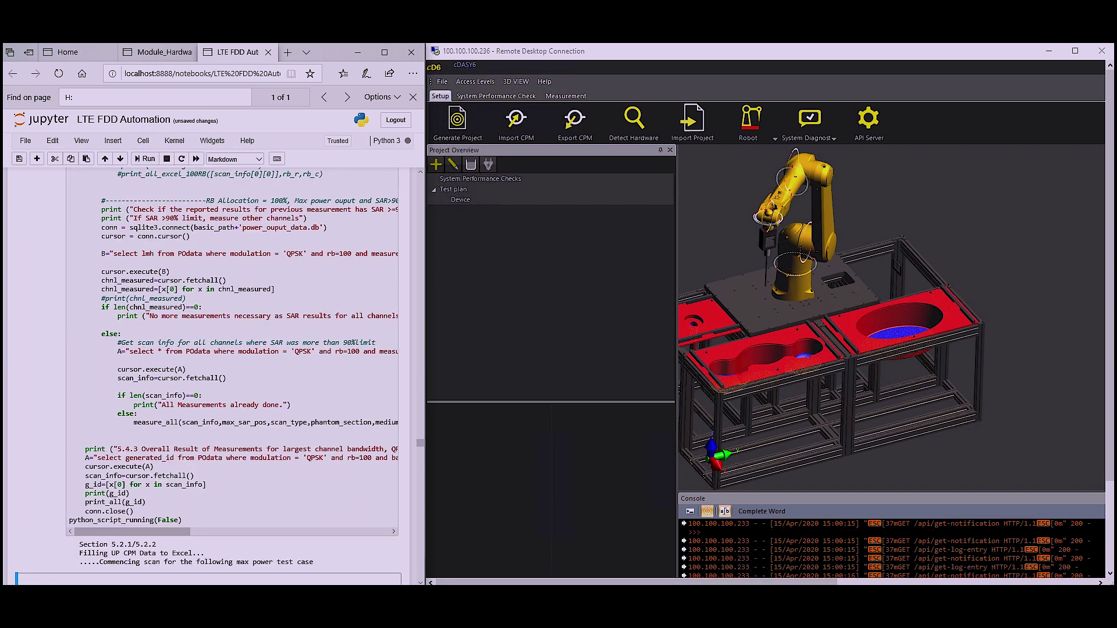
scroll(268, 458, "down", 5)
scroll(267, 458, "down", 3)
scroll(267, 458, "down", 3)
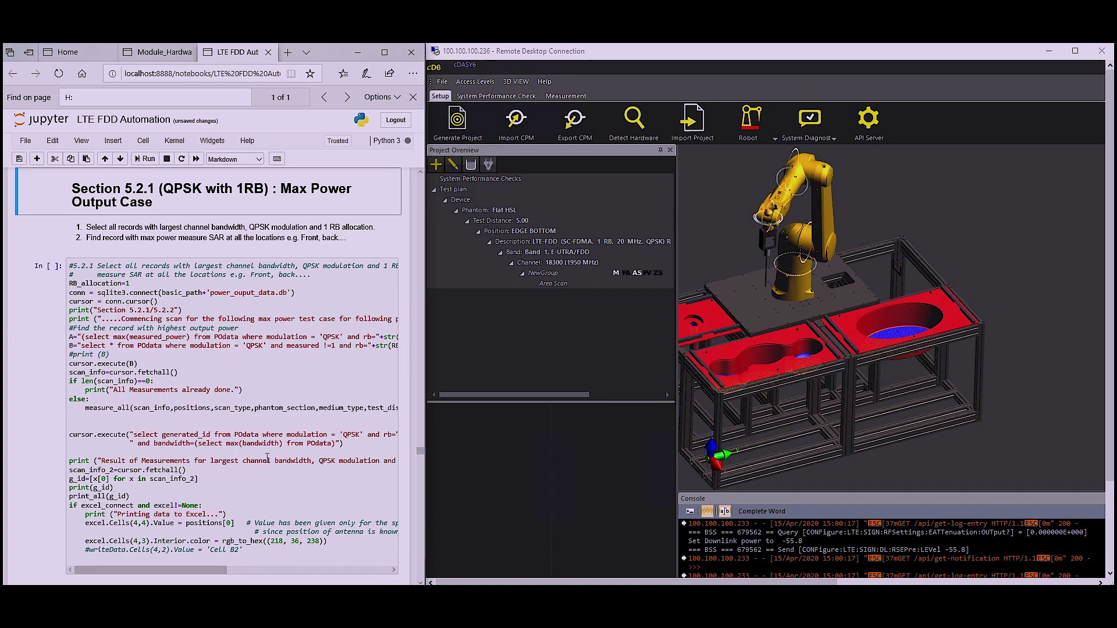
scroll(268, 458, "up", 1)
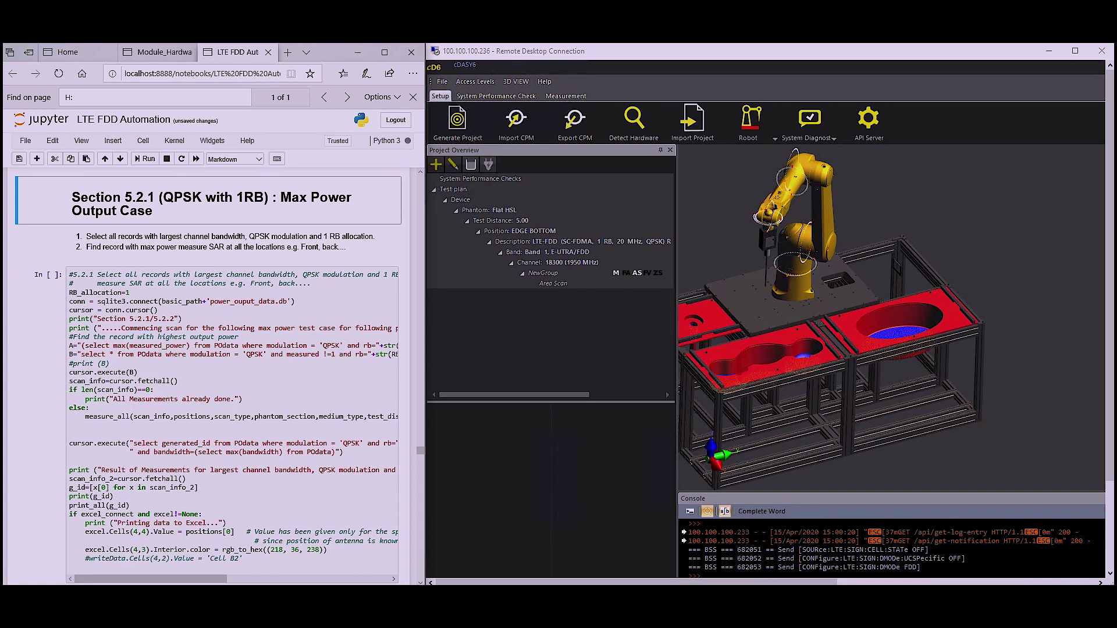
left_click(279, 506)
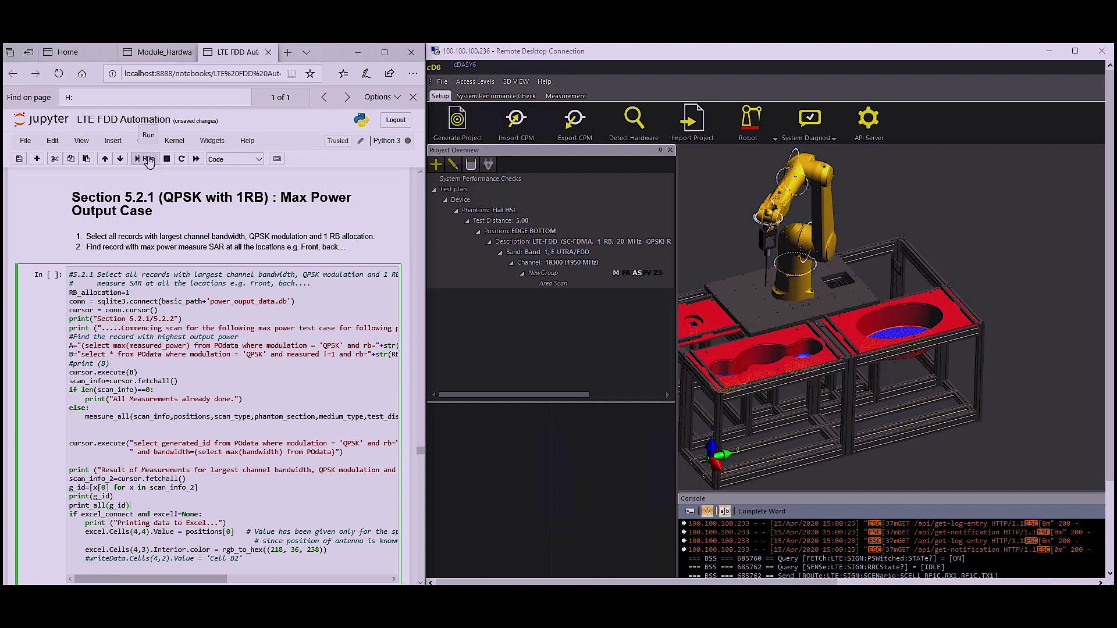
left_click(148, 159)
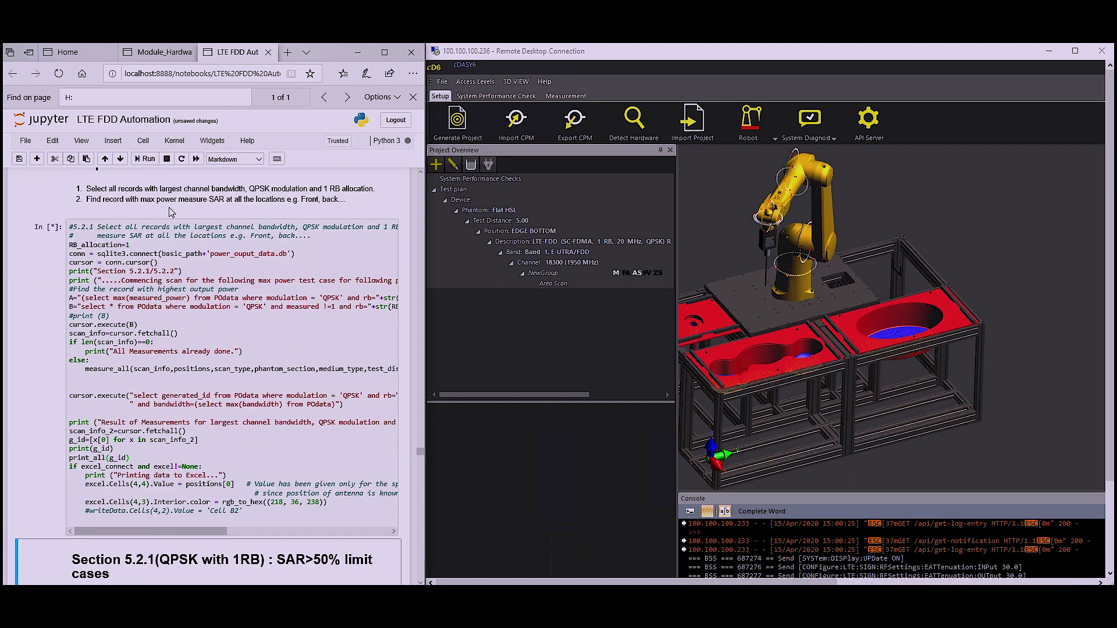
scroll(175, 219, "down", 4)
scroll(175, 218, "down", 3)
scroll(178, 227, "down", 3)
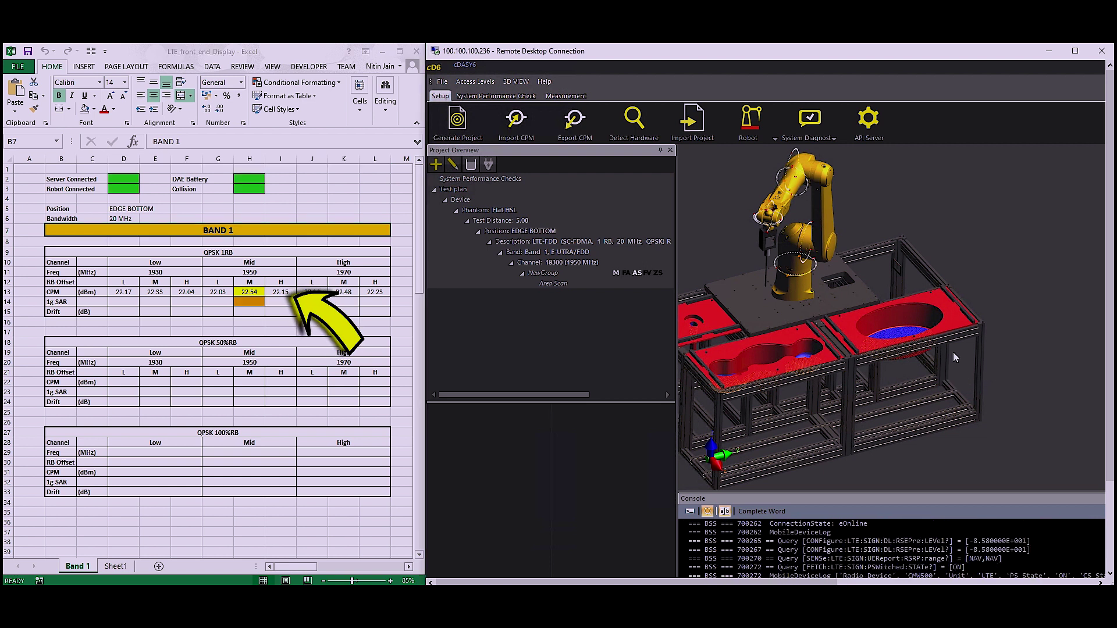
Select Band 1 cells as QPSK 1RB and 50%RB SAR, drift, and 100%RB power fill in
left_click_drag(773, 315, 845, 321)
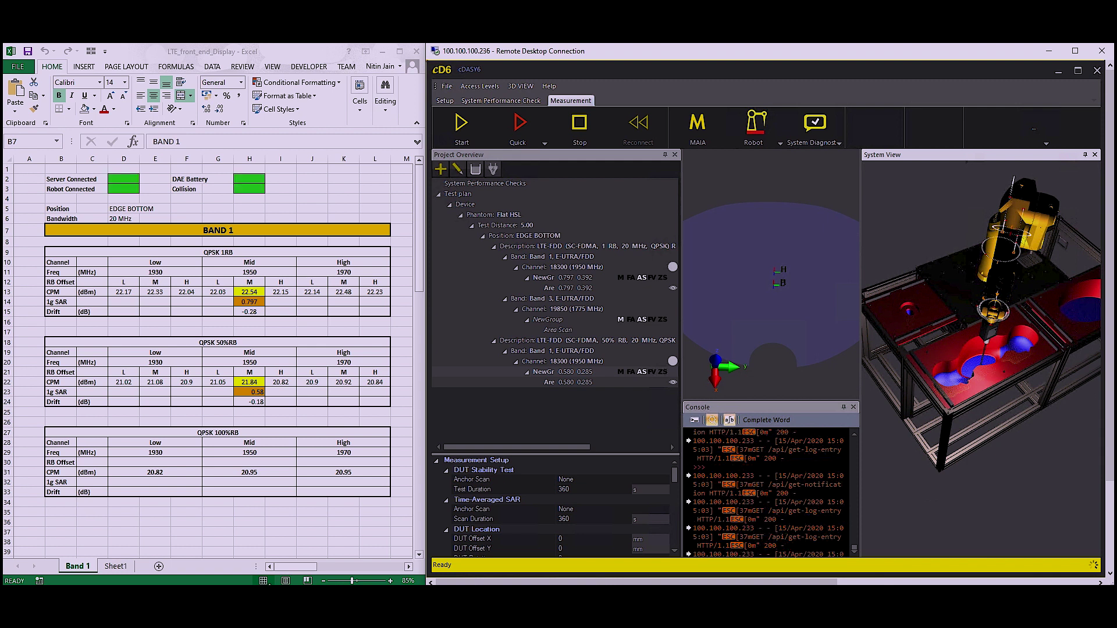
Activate the results workbook to view the Band 3 QPSK SAR and drift values
left_click(288, 578)
left_click_drag(288, 570, 375, 569)
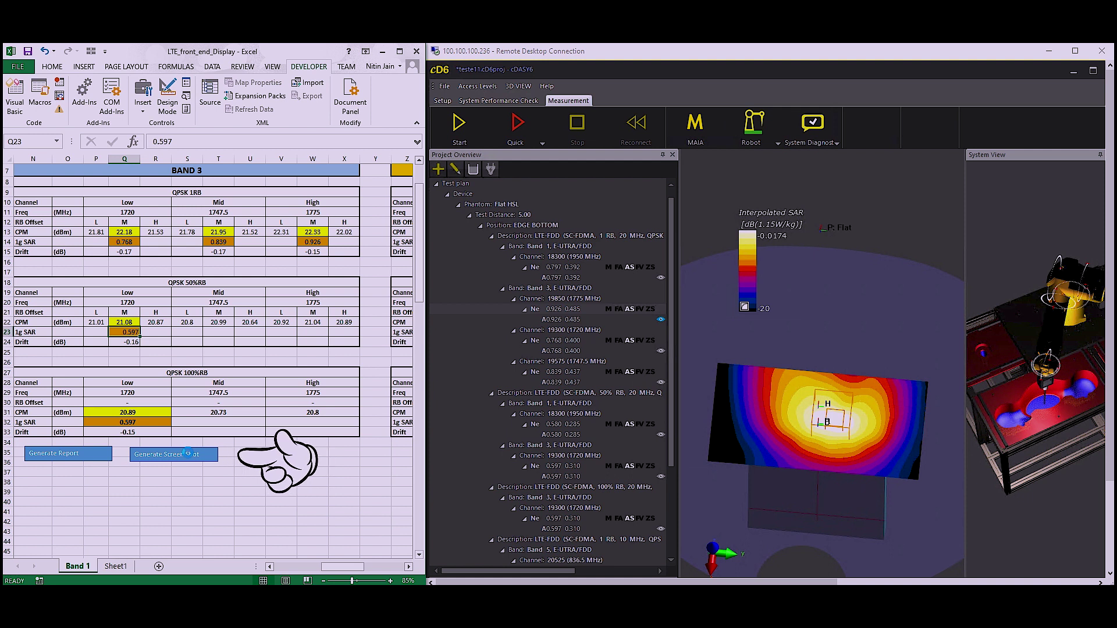
Insert the interpolated SAR screenshot into the sheet and generate the Band 3 Word report
left_click(186, 454)
scroll(190, 461, "down", 1)
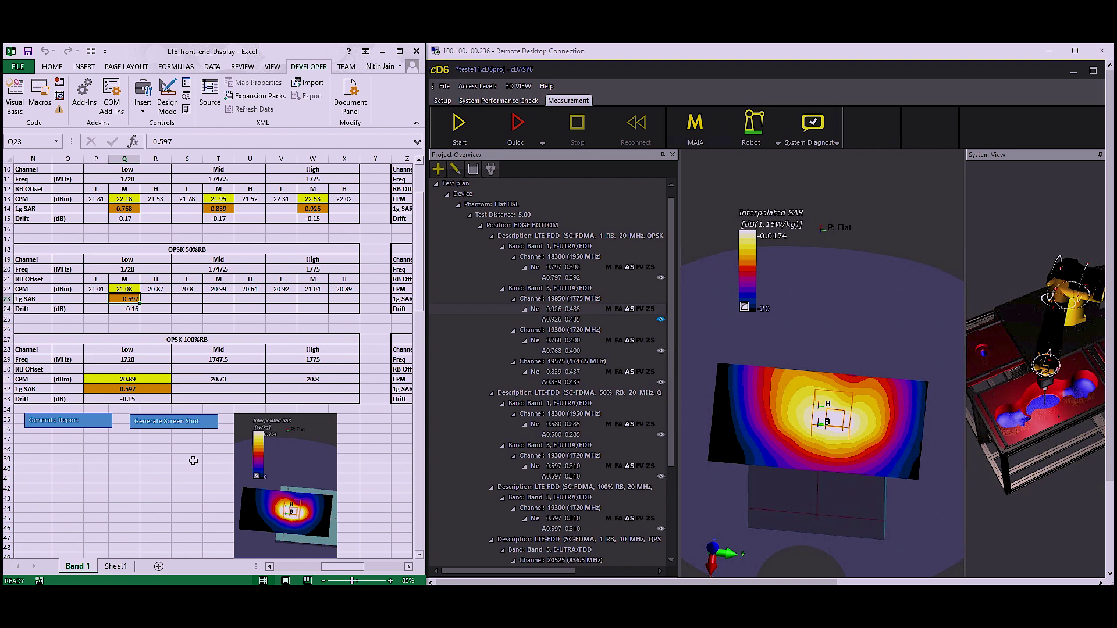
left_click(77, 426)
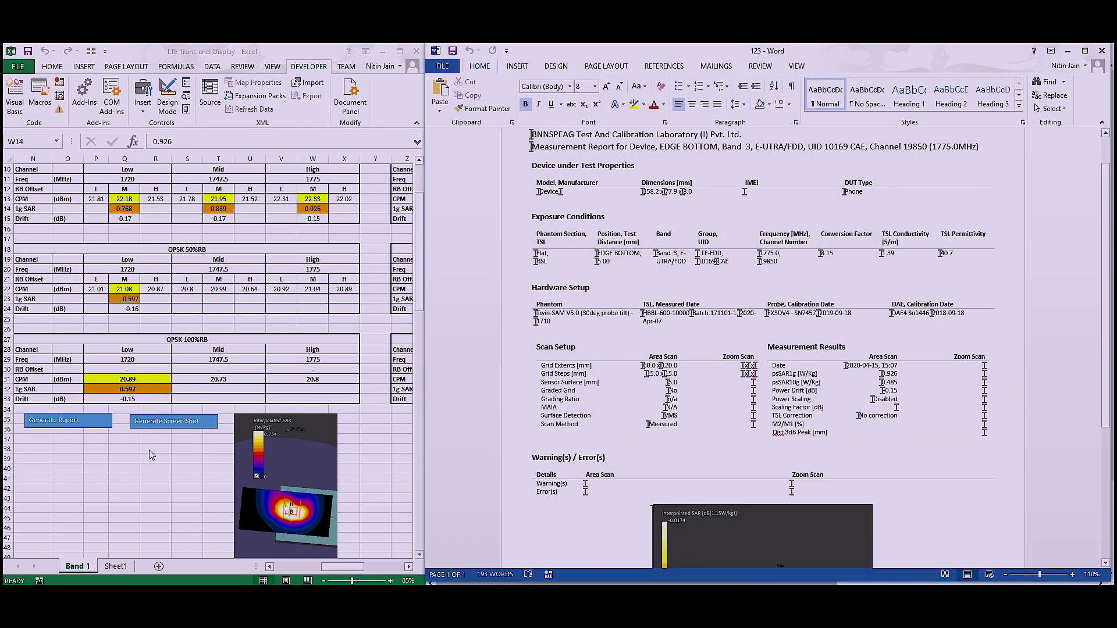
scroll(479, 416, "down", 3)
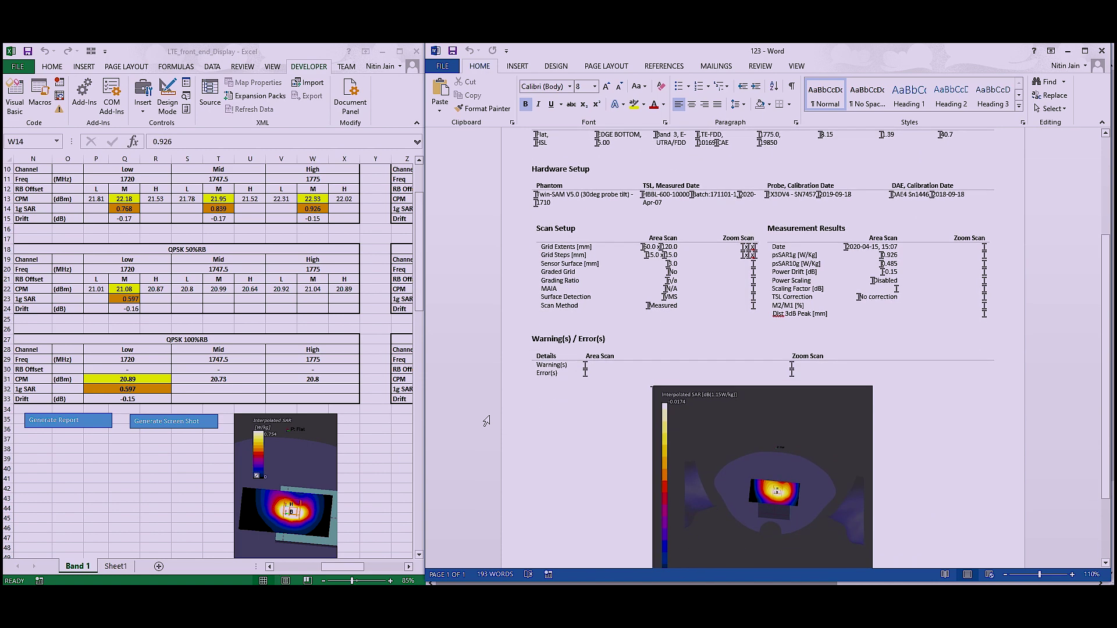
scroll(486, 421, "up", 4)
scroll(487, 422, "up", 2)
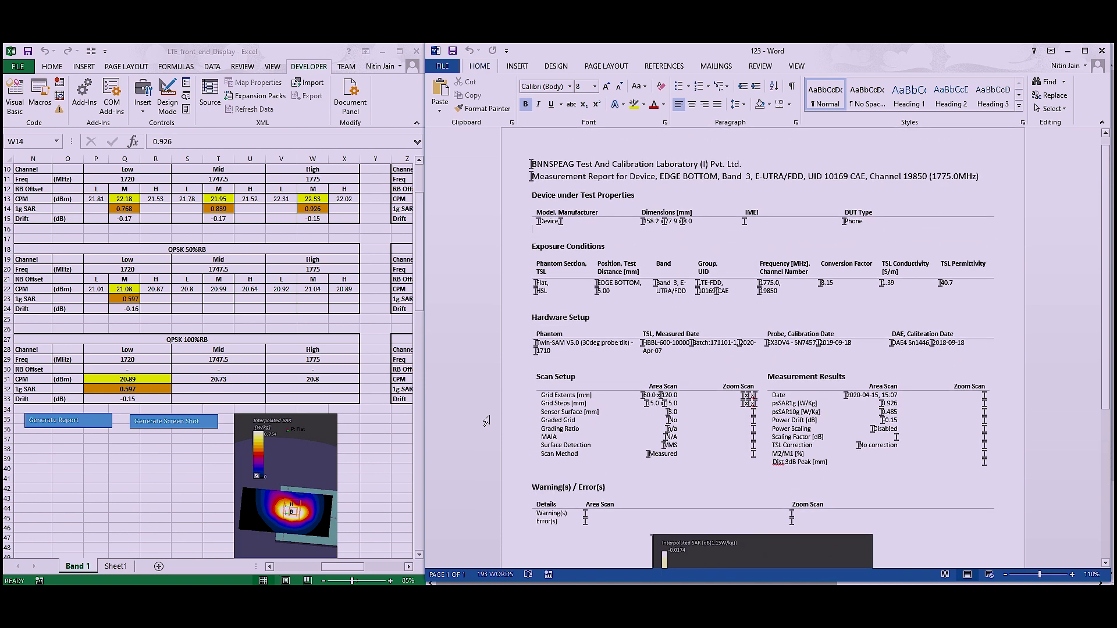